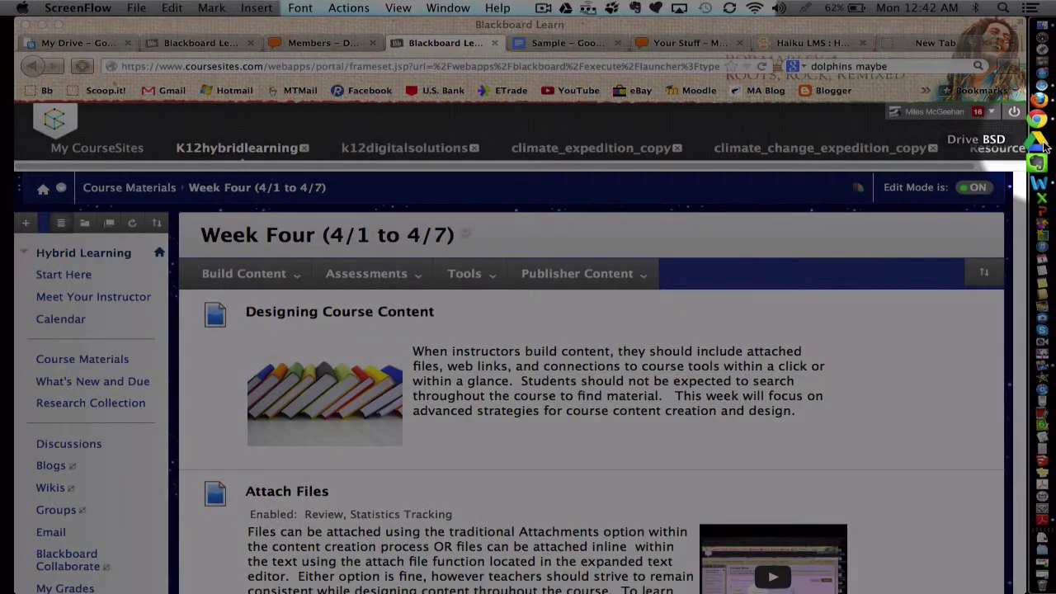
- Open the Drive BSD folder and select Minerals.doc to preview its file details
click(1043, 146)
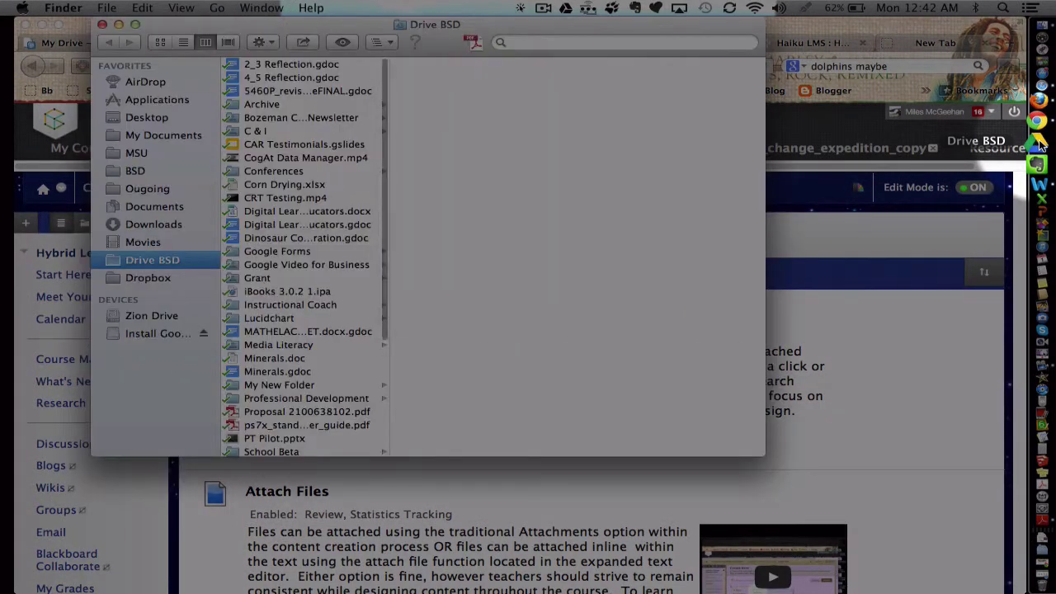
scroll(269, 203, down, 1)
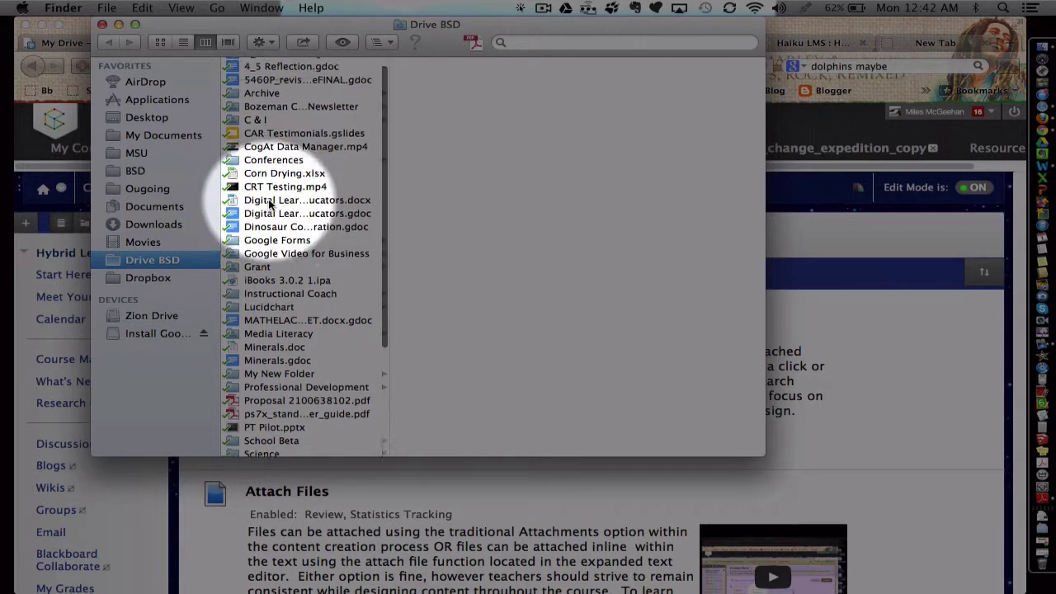
scroll(269, 203, down, 2)
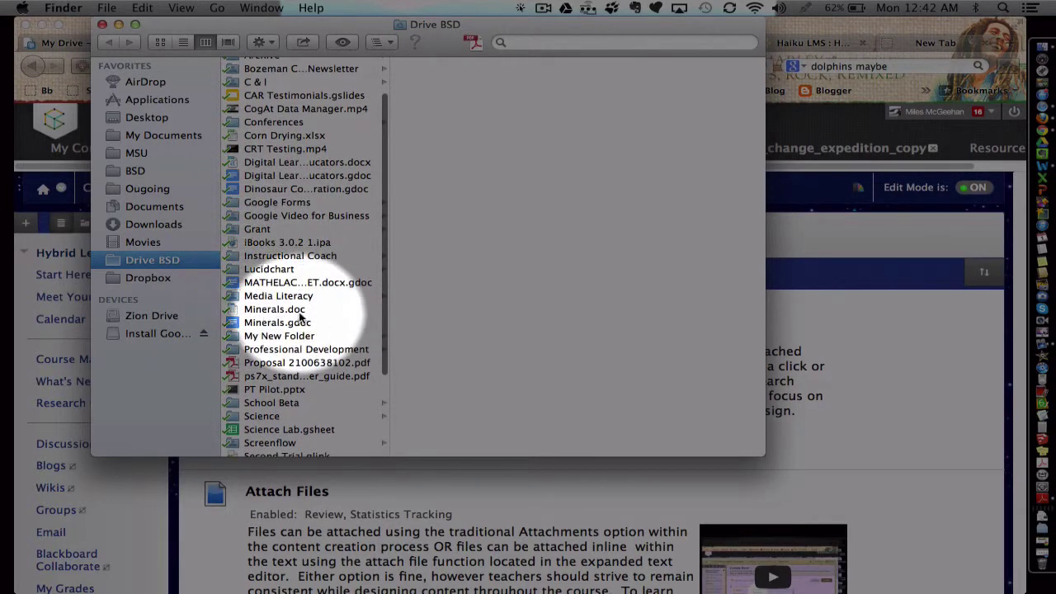
click(237, 311)
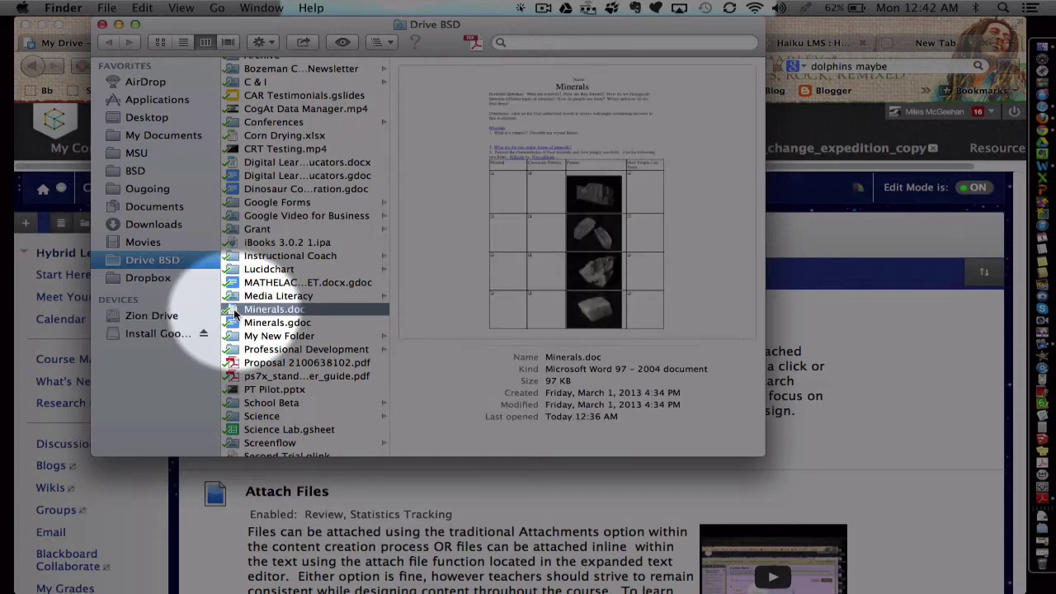
- Open Minerals.doc in Word and review its questions and four-column mineral table
double_click(256, 312)
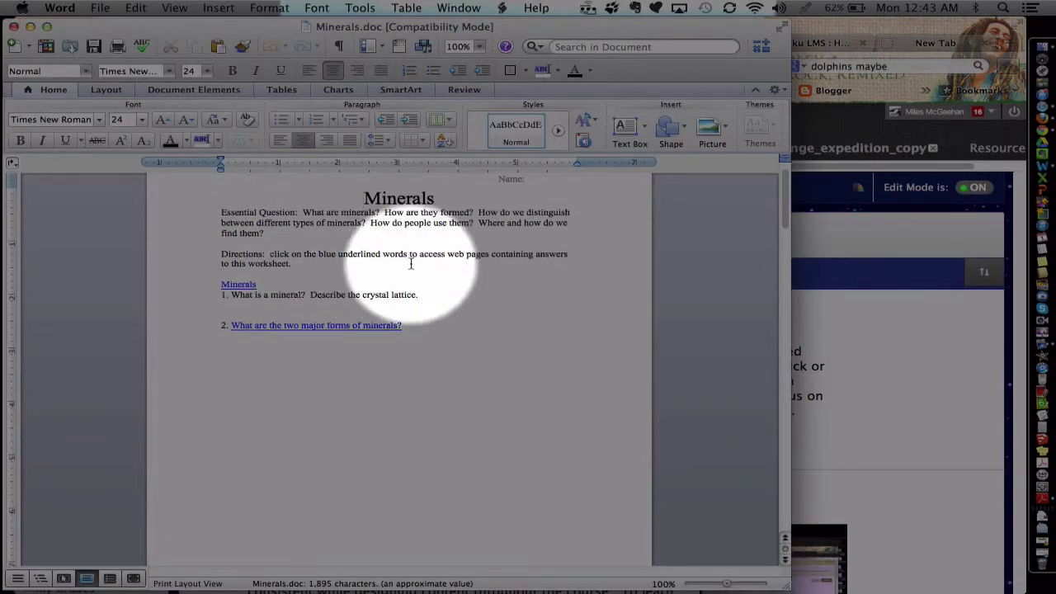
scroll(410, 263, down, 5)
scroll(410, 263, down, 5)
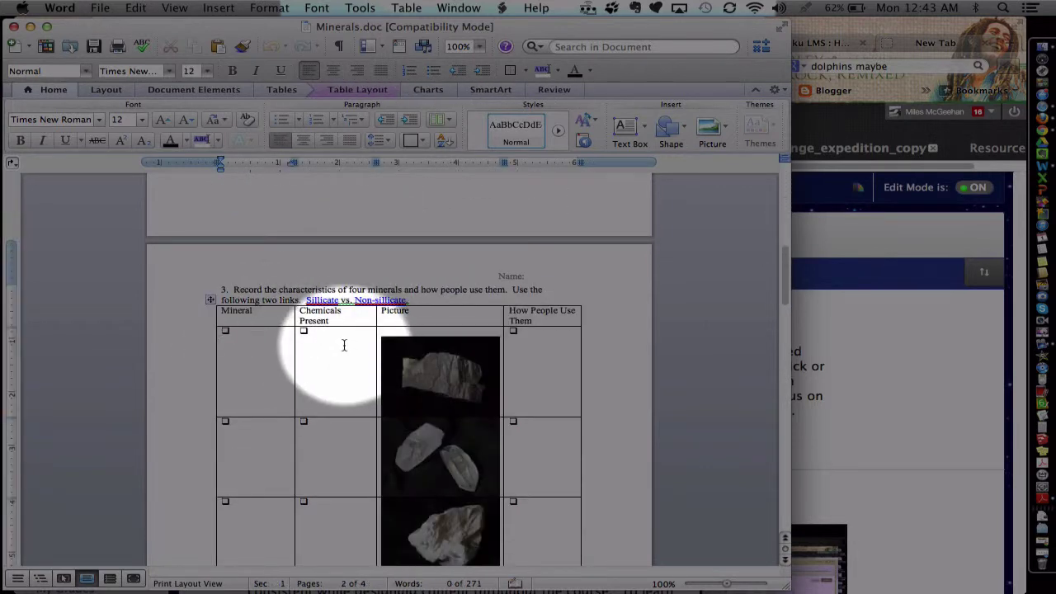
click(518, 354)
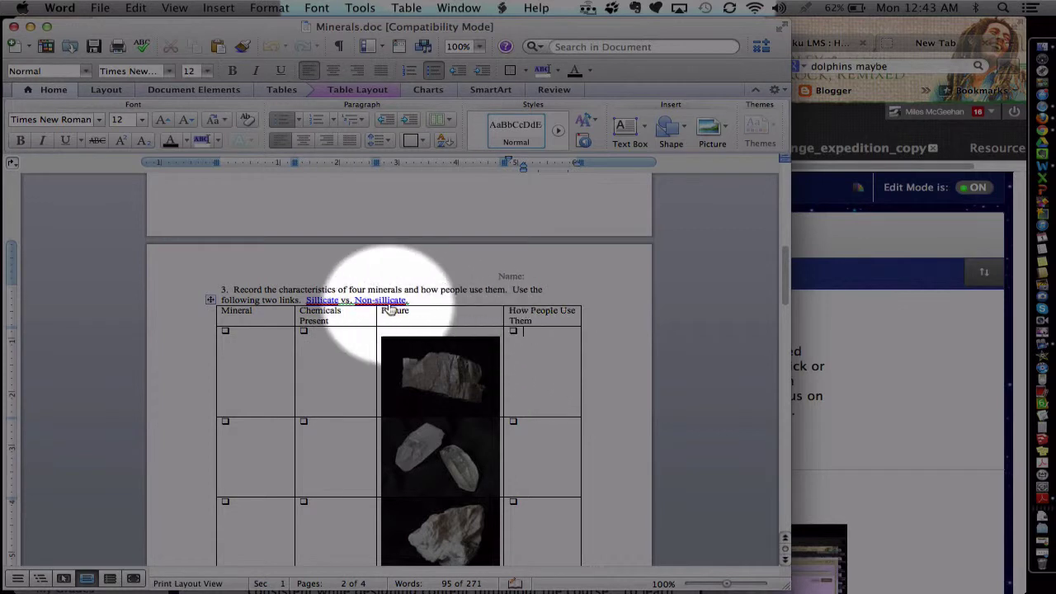
scroll(344, 316, down, 10)
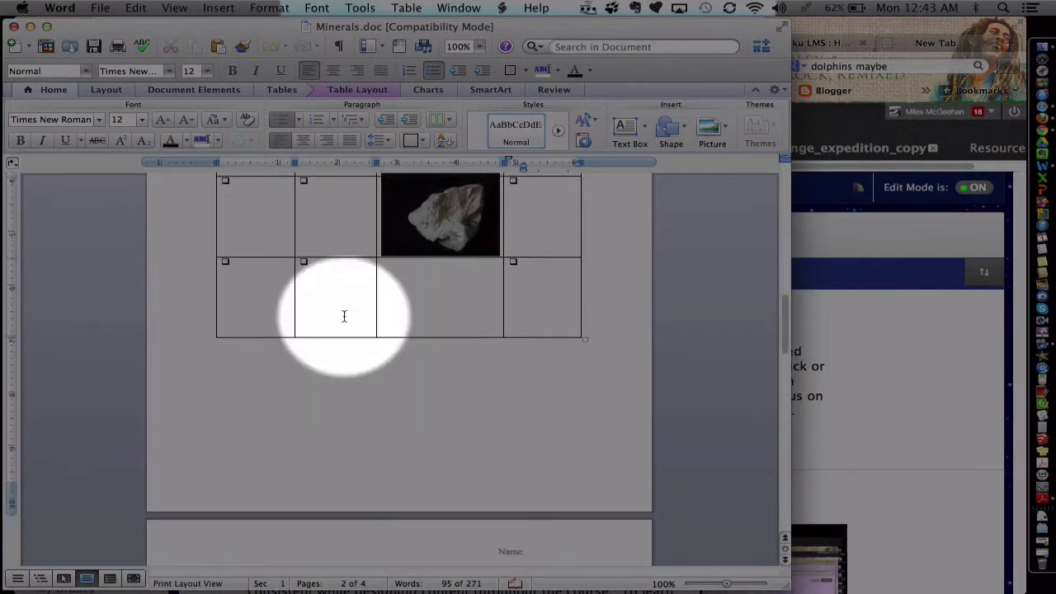
scroll(348, 320, up, 8)
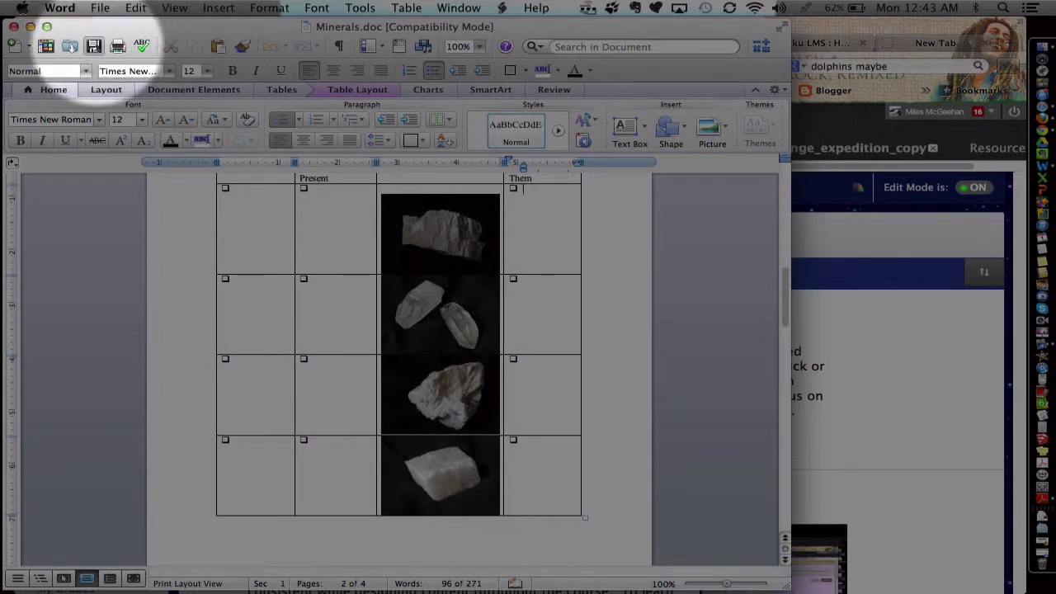
- Close Minerals.doc and the Drive BSD folder window, returning to the Blackboard page in Firefox
click(13, 27)
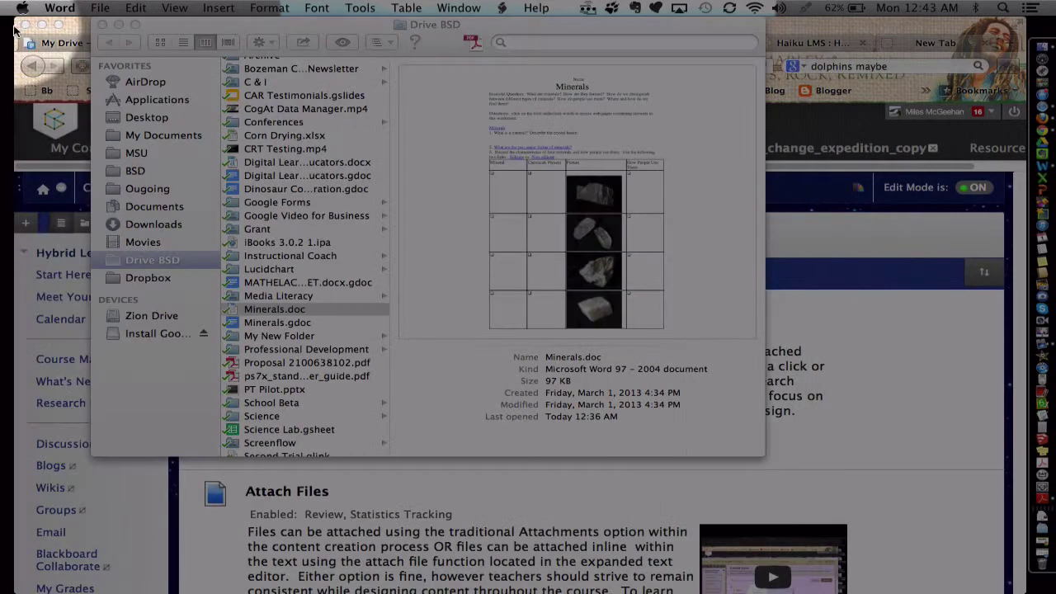
click(289, 308)
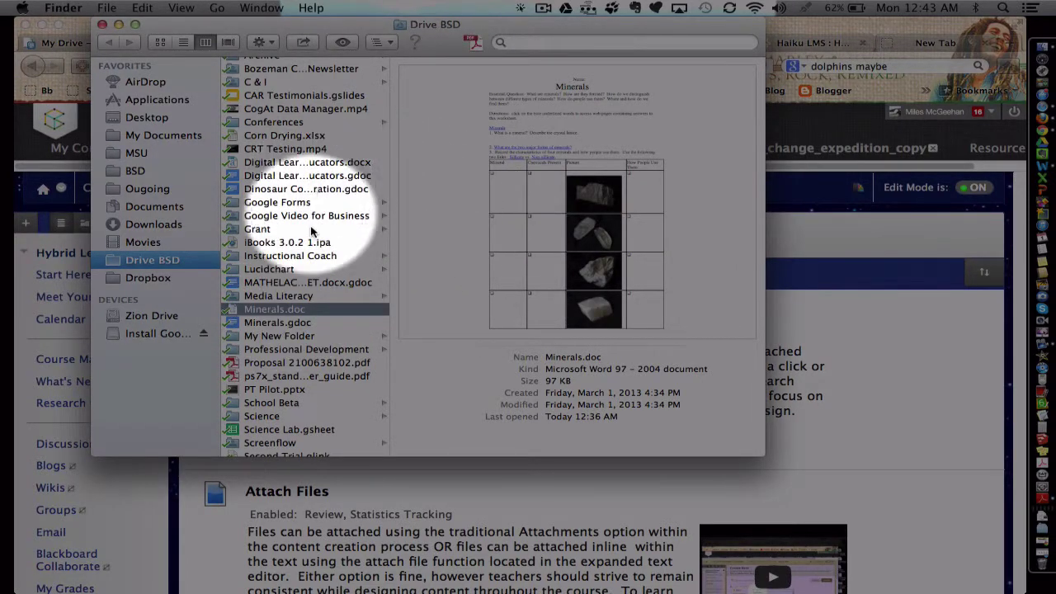
click(100, 25)
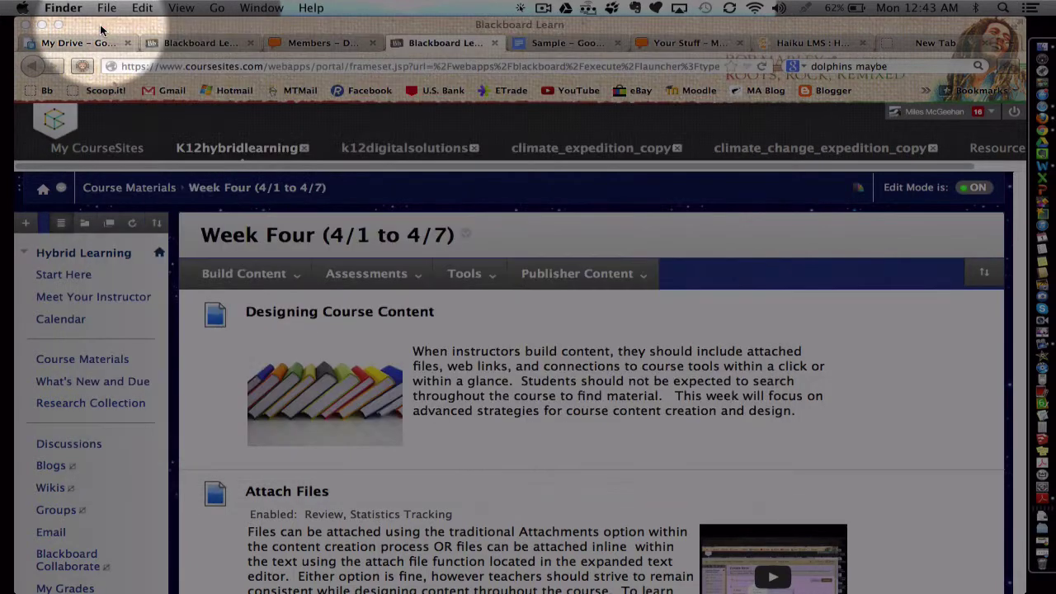
click(70, 38)
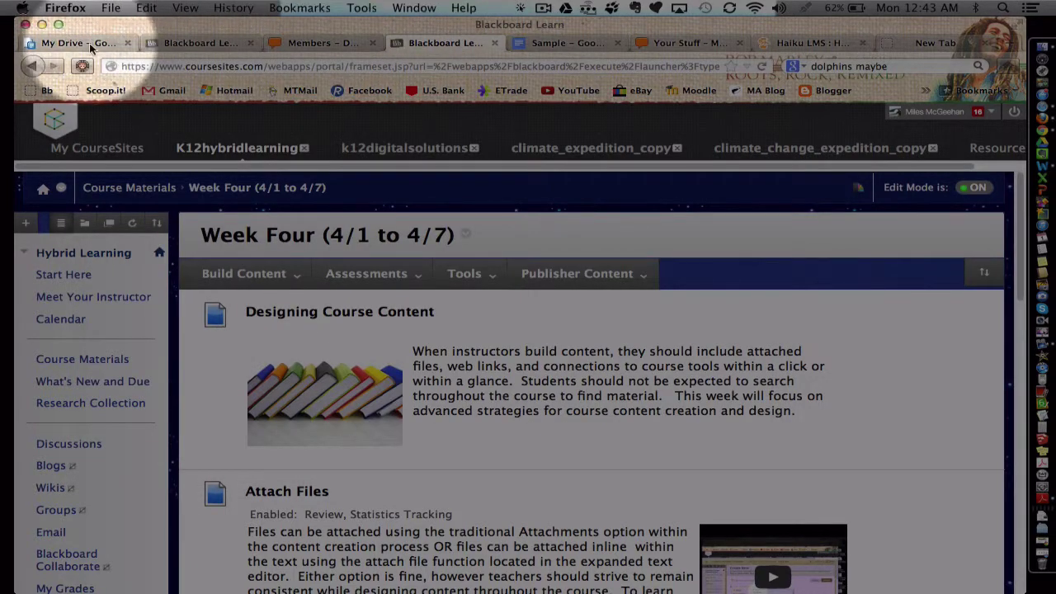
- Set Minerals.doc in My Drive to be viewable by anyone with the link
click(76, 42)
scroll(377, 264, up, 3)
scroll(217, 277, down, 3)
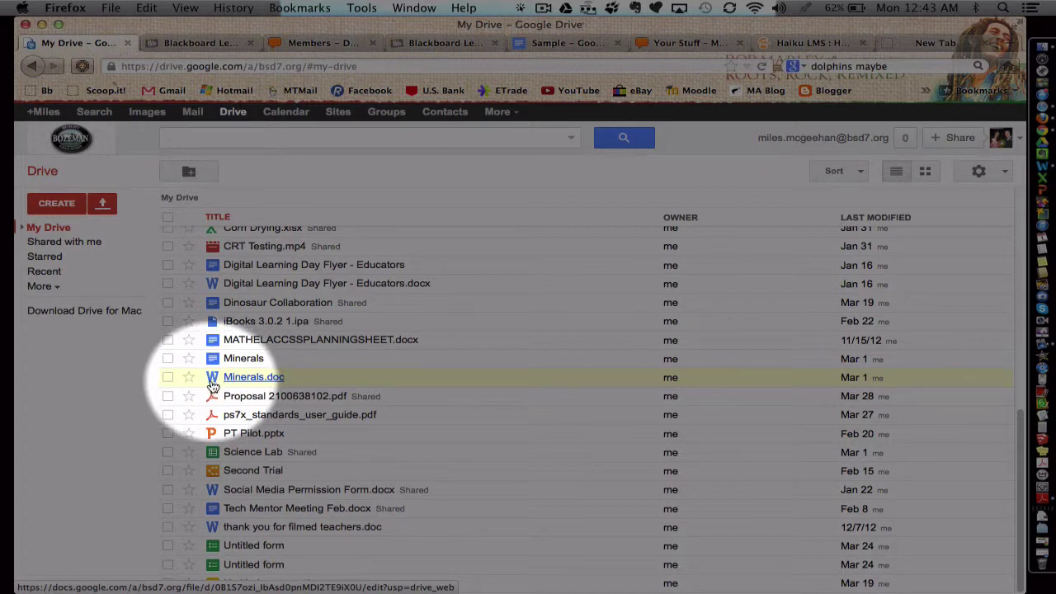
click(167, 377)
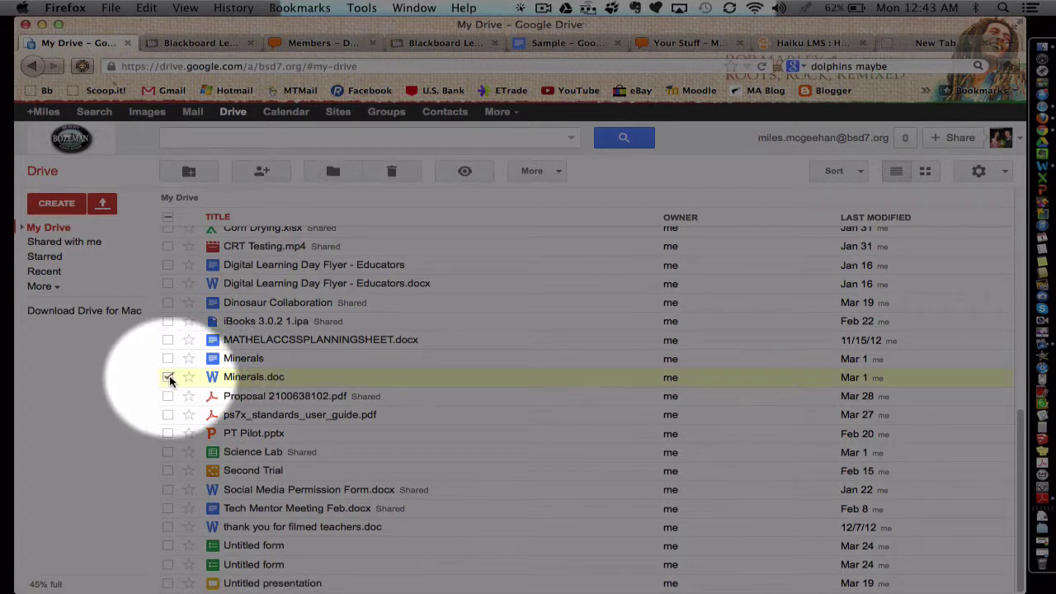
click(258, 173)
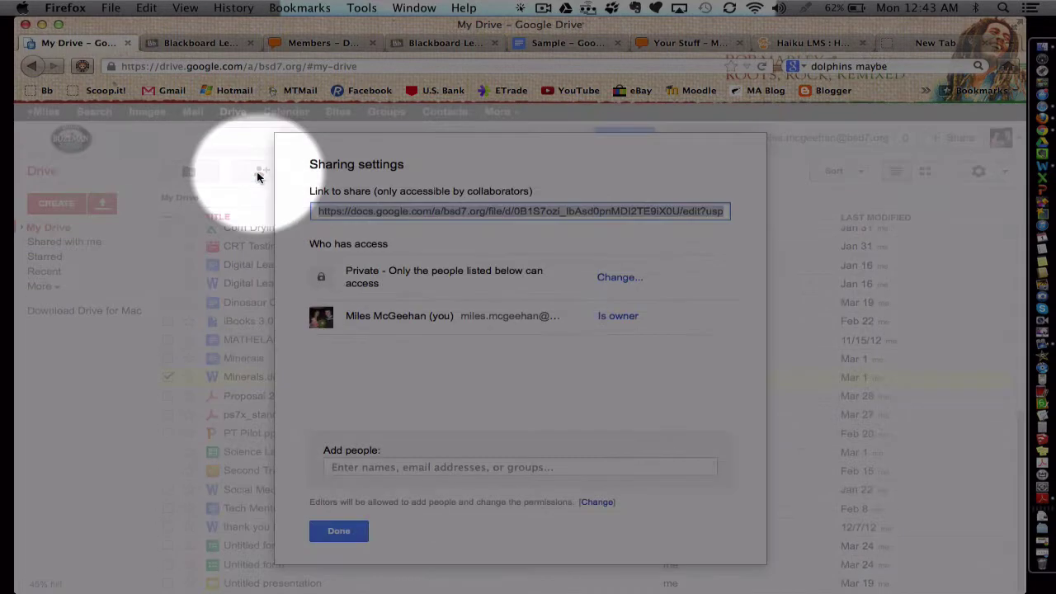
click(618, 277)
click(340, 298)
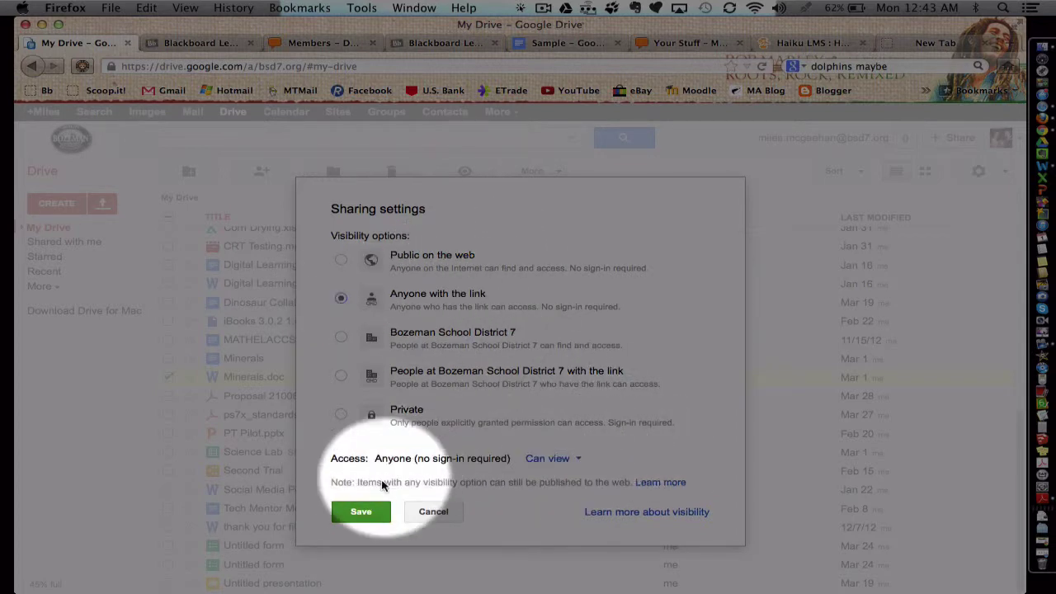
click(361, 510)
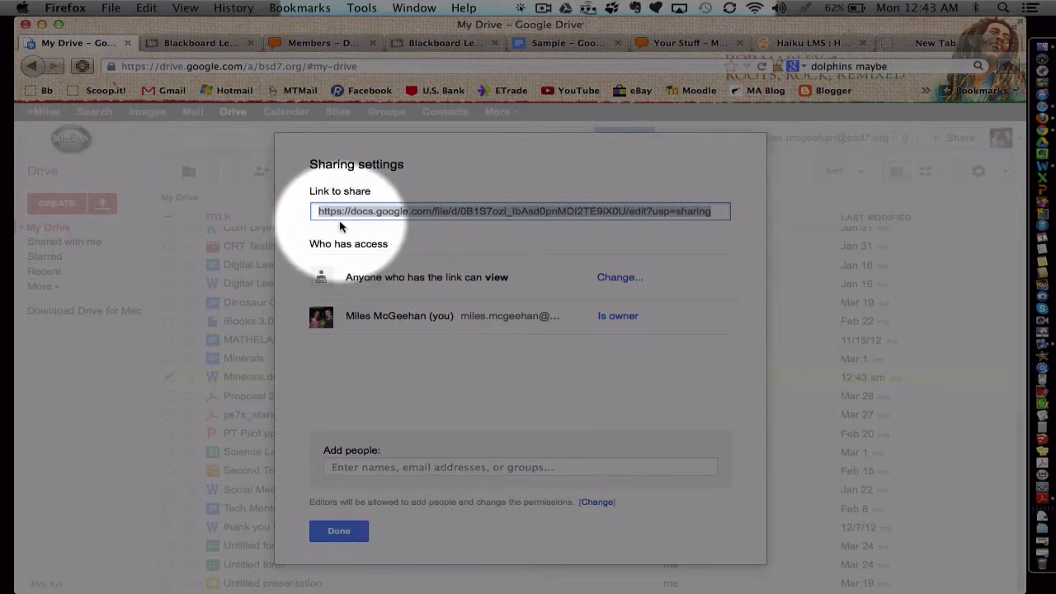
click(339, 531)
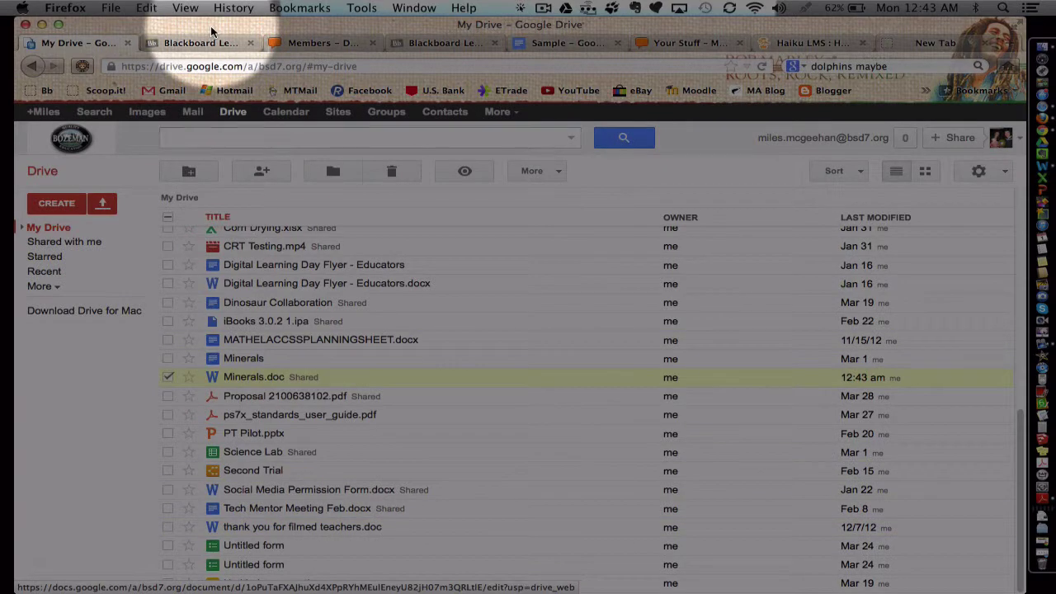
- Start a new assignment from the Blackboard course's assessment menu
click(446, 42)
click(366, 273)
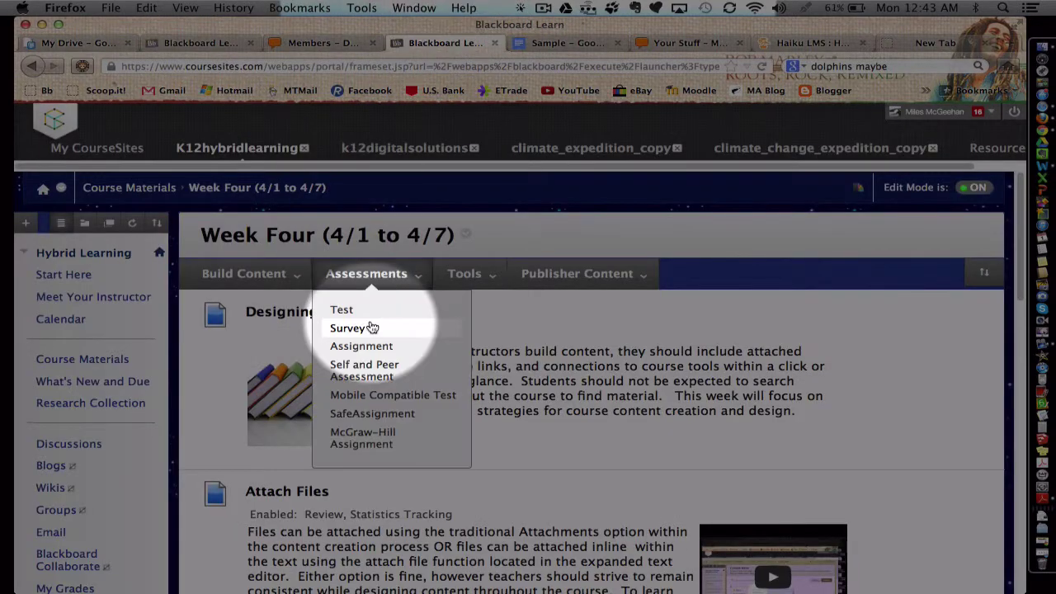
click(362, 346)
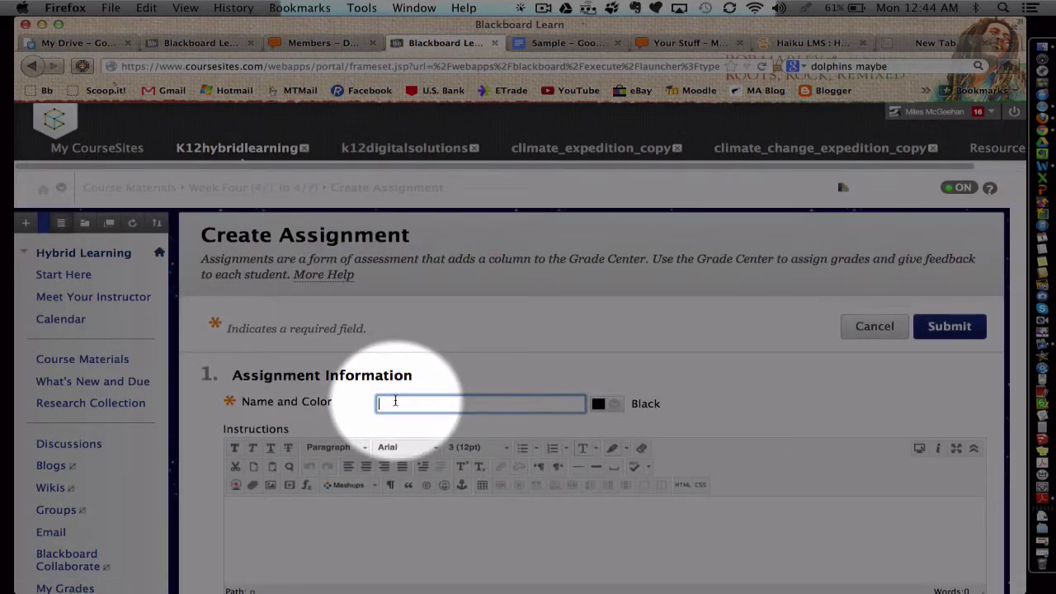
- Name the assignment 'Mineral Lab' and begin typing the directions in Instructions
text(Mineral)
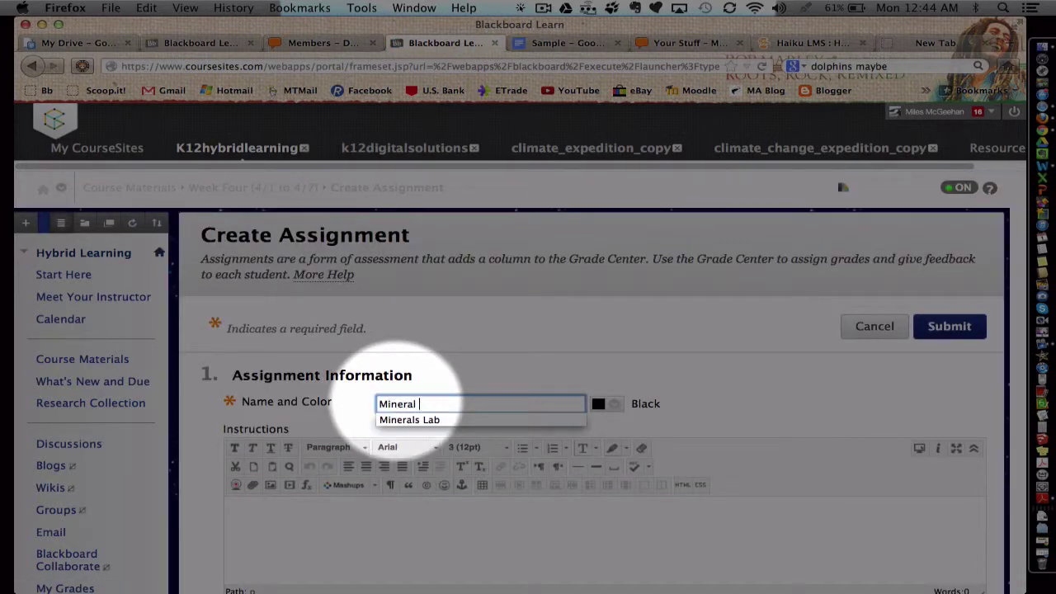
text( Lab)
click(362, 520)
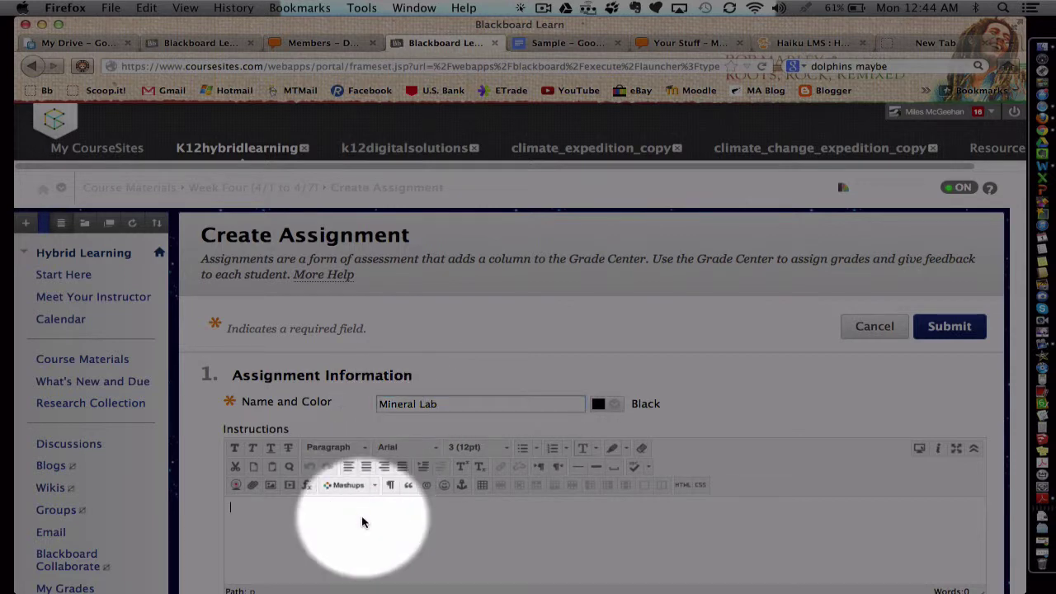
scroll(361, 522, down, 1)
click(361, 521)
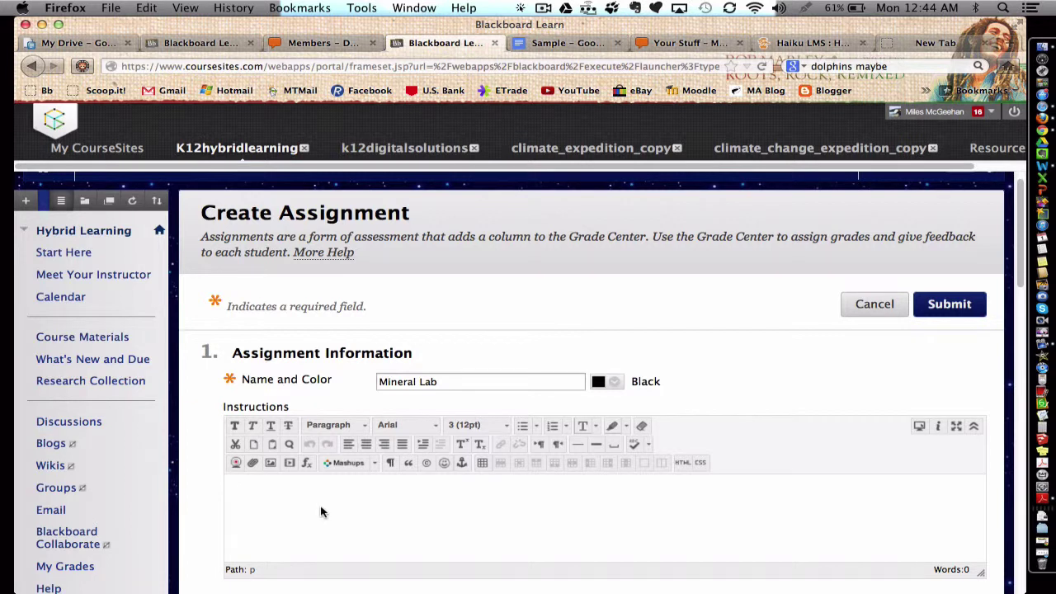
text(D)
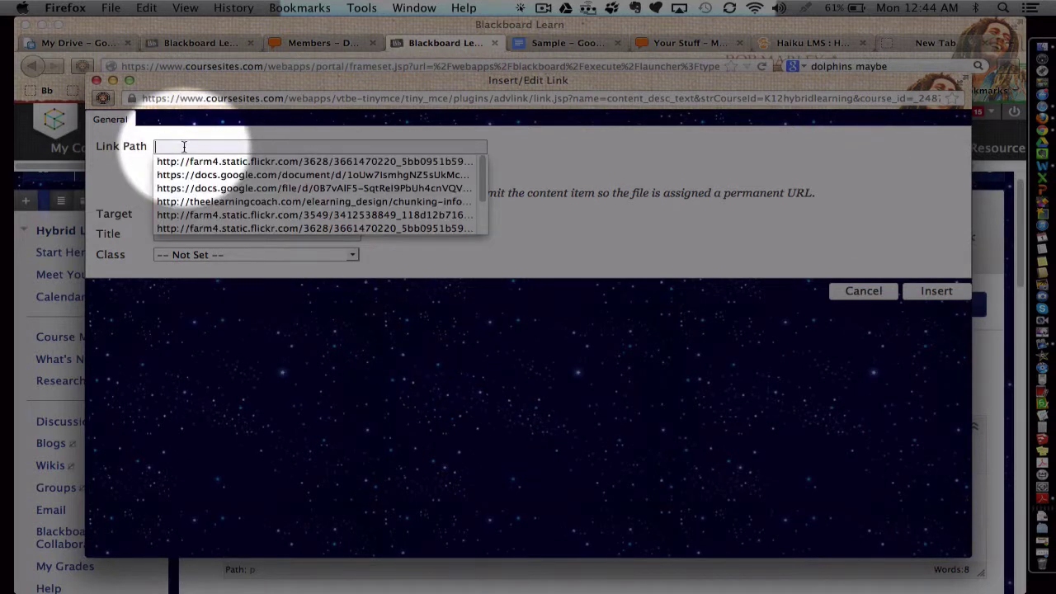
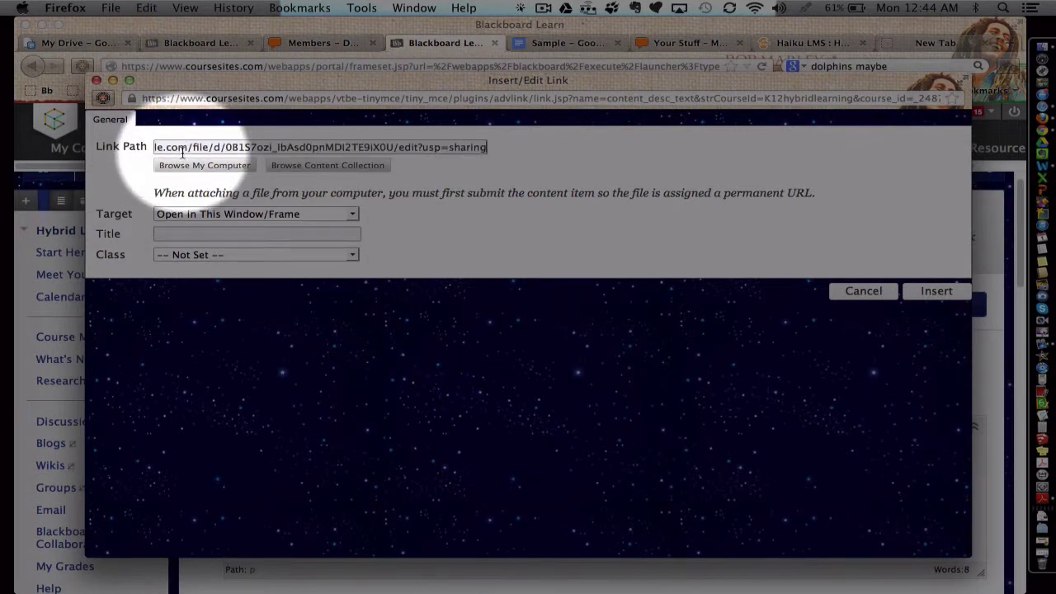
- Link HERE to the pasted Google Drive URL, opening in a new window (_blank)
click(189, 215)
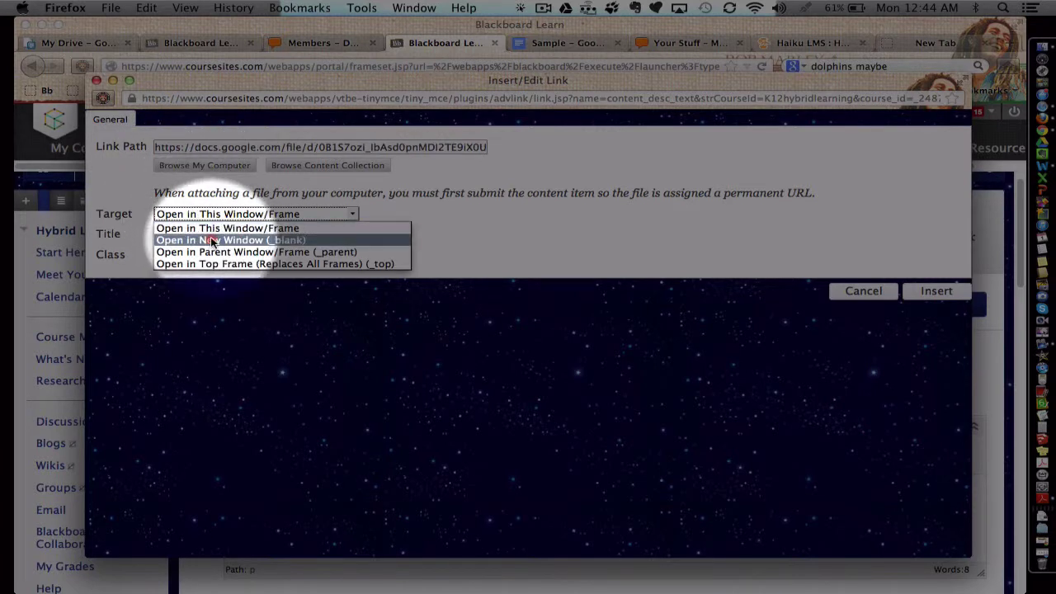
click(211, 240)
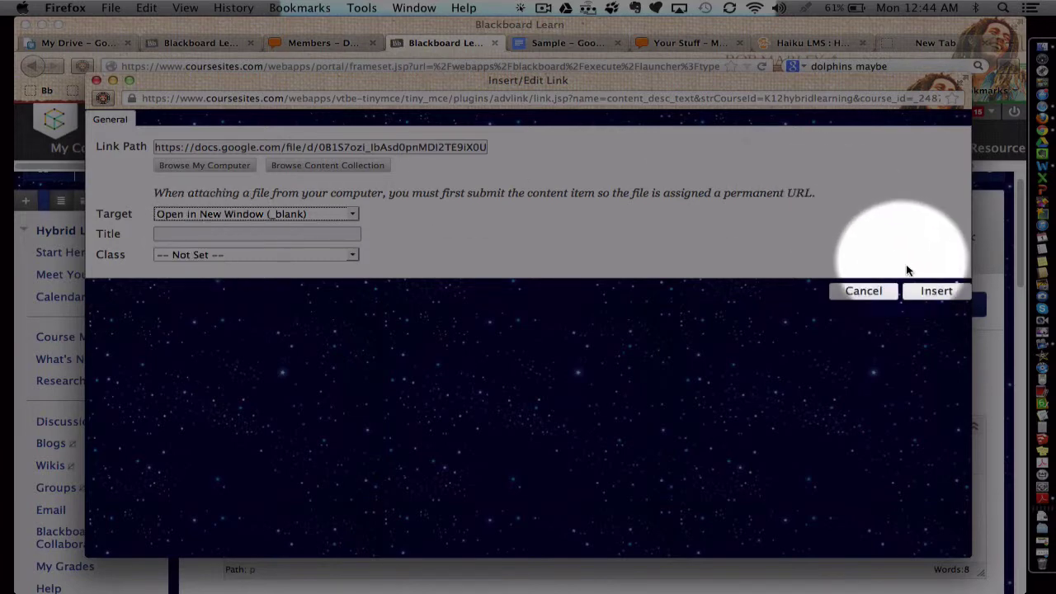
click(936, 291)
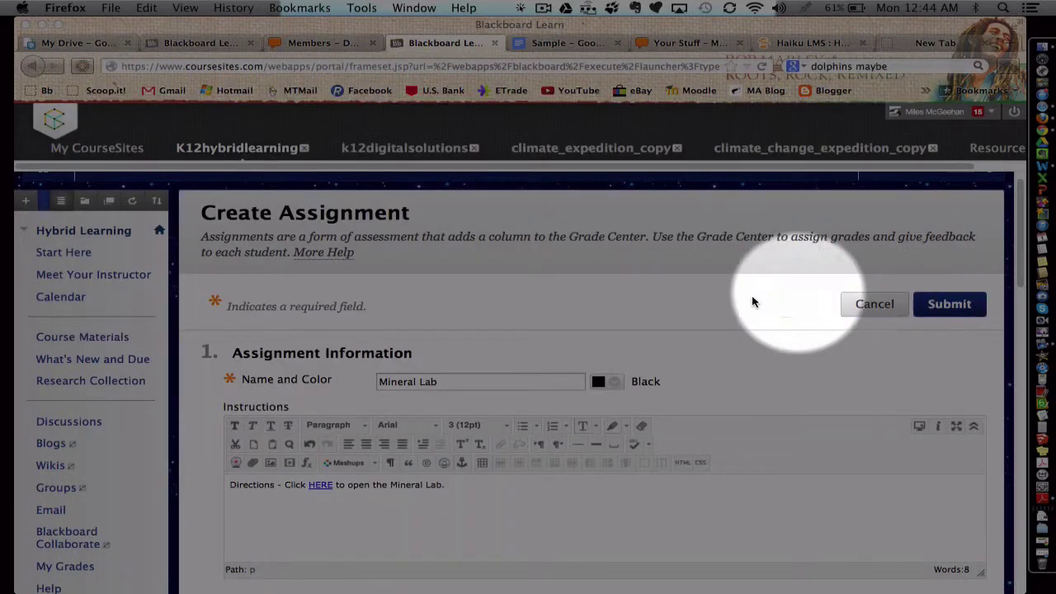
- Enter 1 in Points Possible for the Mineral Lab assignment
double_click(318, 485)
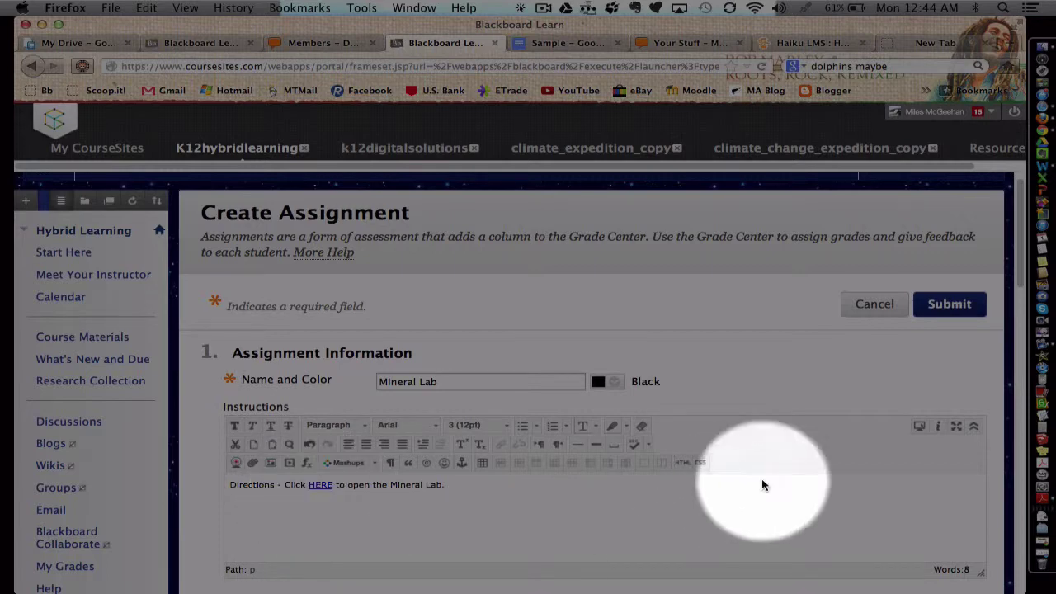
scroll(890, 419, down, 3)
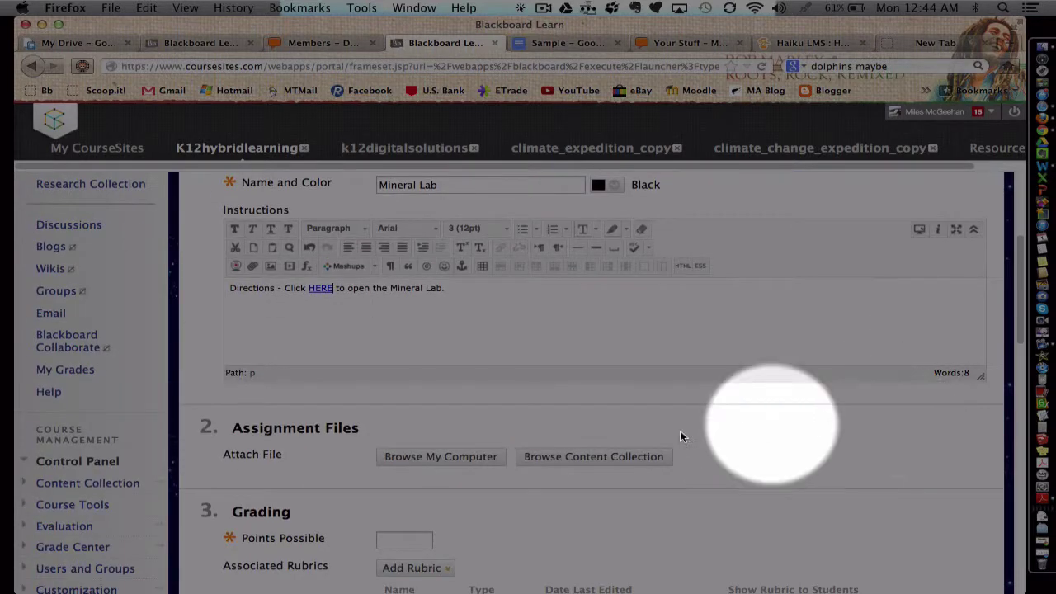
click(422, 540)
text(1)
- Submit the assignment and scroll Week Four to the new Mineral Lab item
scroll(580, 501, down, 5)
scroll(742, 375, down, 5)
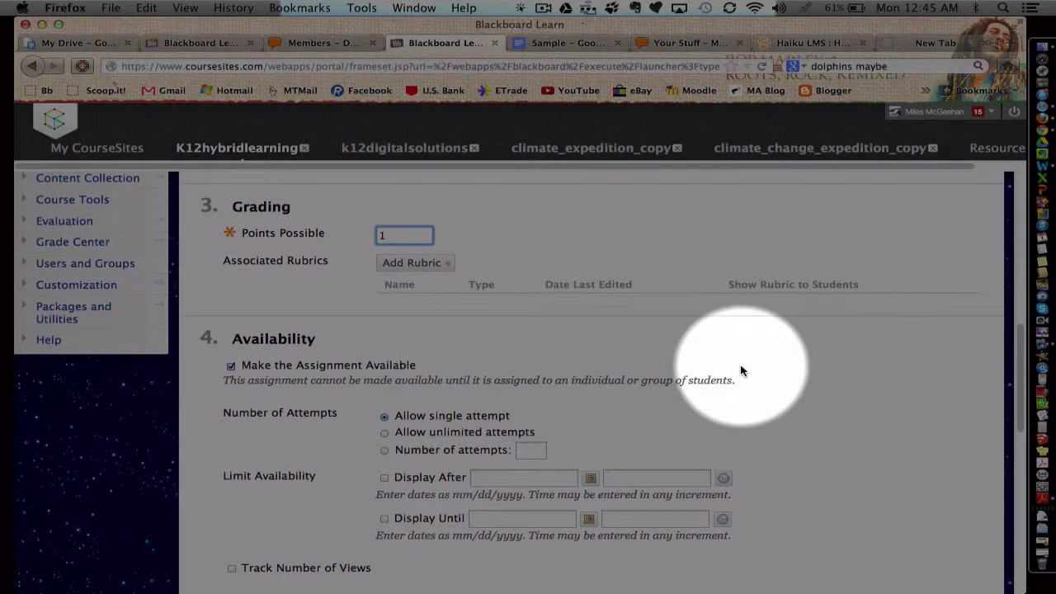
scroll(758, 386, down, 4)
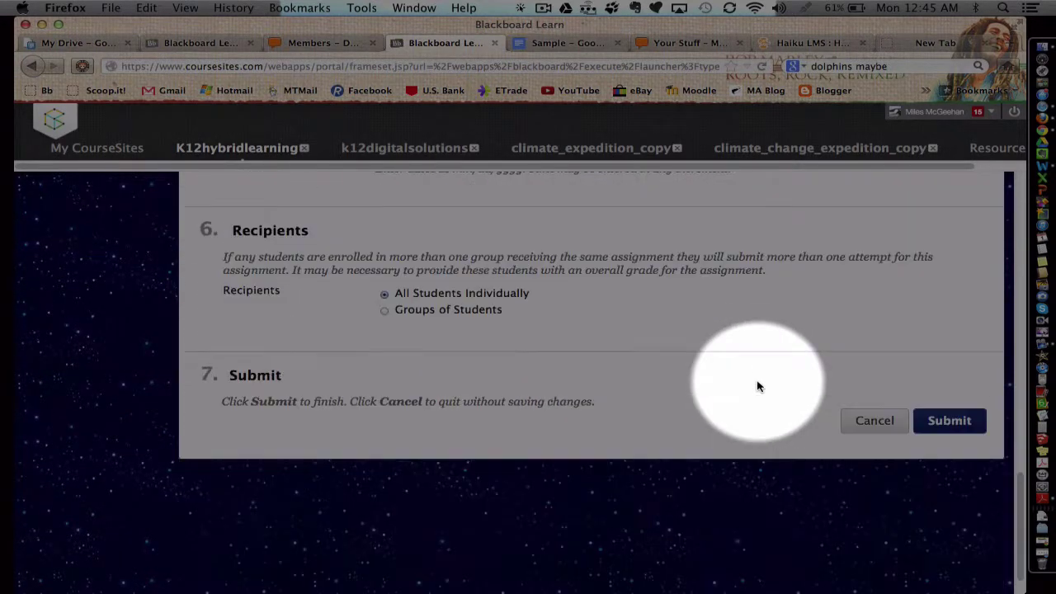
click(950, 420)
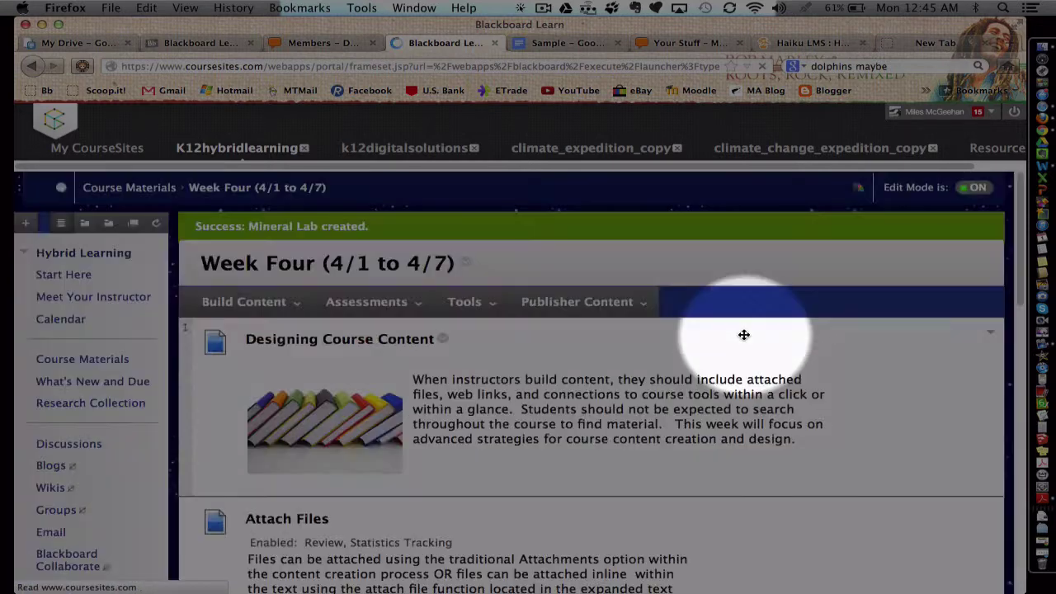
scroll(745, 339, down, 2)
scroll(743, 333, down, 10)
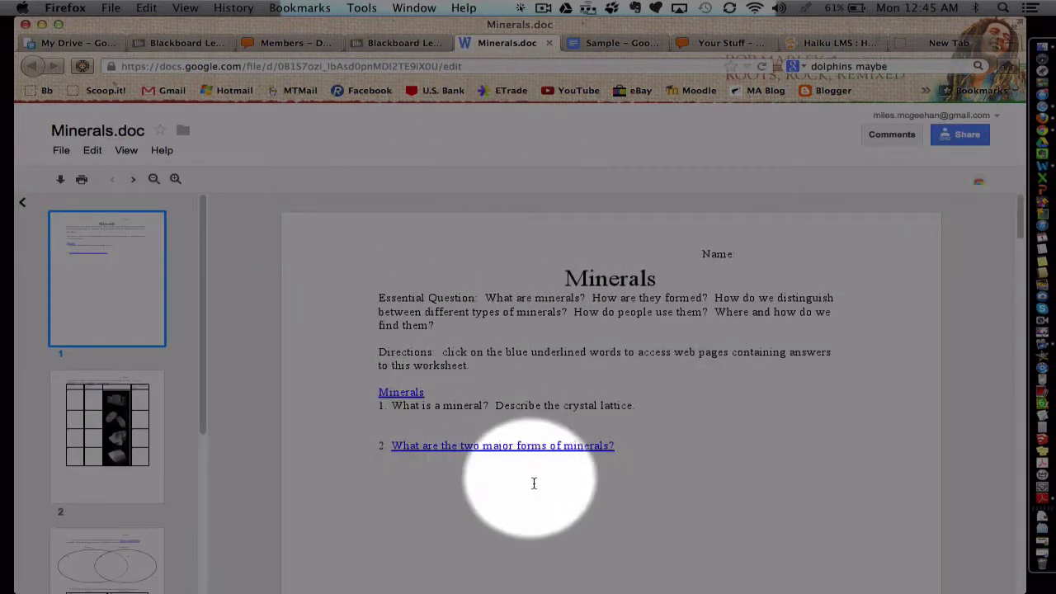
- Review Minerals.doc in the Google Drive viewer and close the Downloads list after downloading it
scroll(521, 363, down, 1)
scroll(521, 363, down, 10)
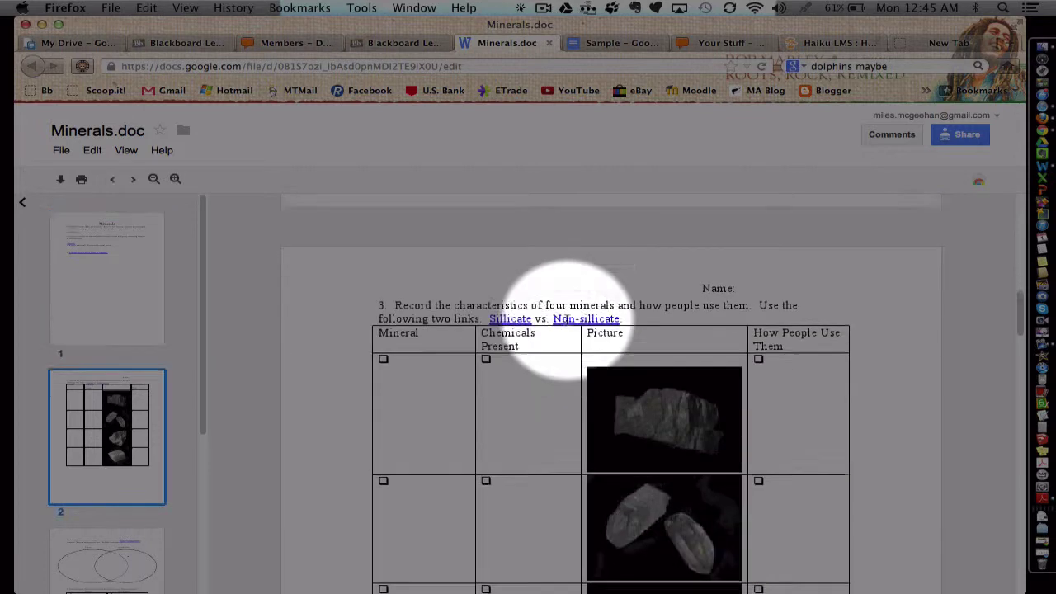
scroll(536, 369, up, 10)
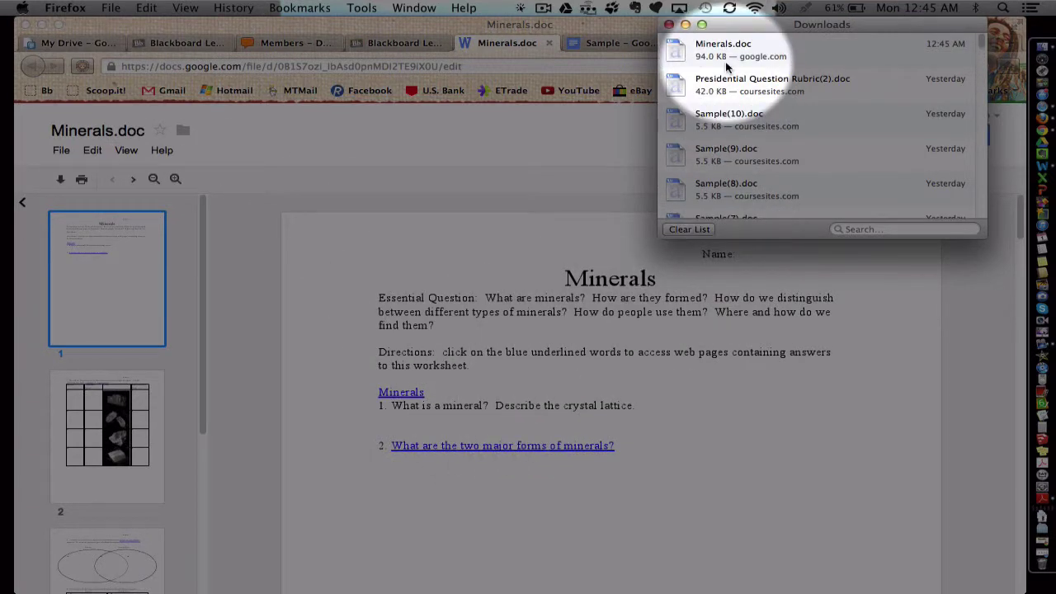
click(669, 25)
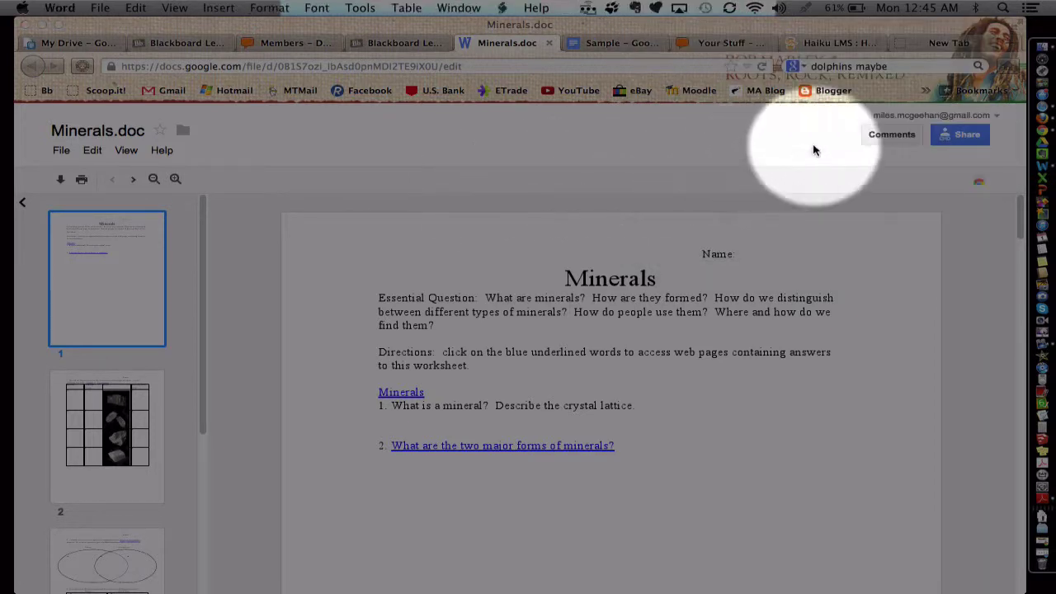
click(1039, 143)
click(659, 137)
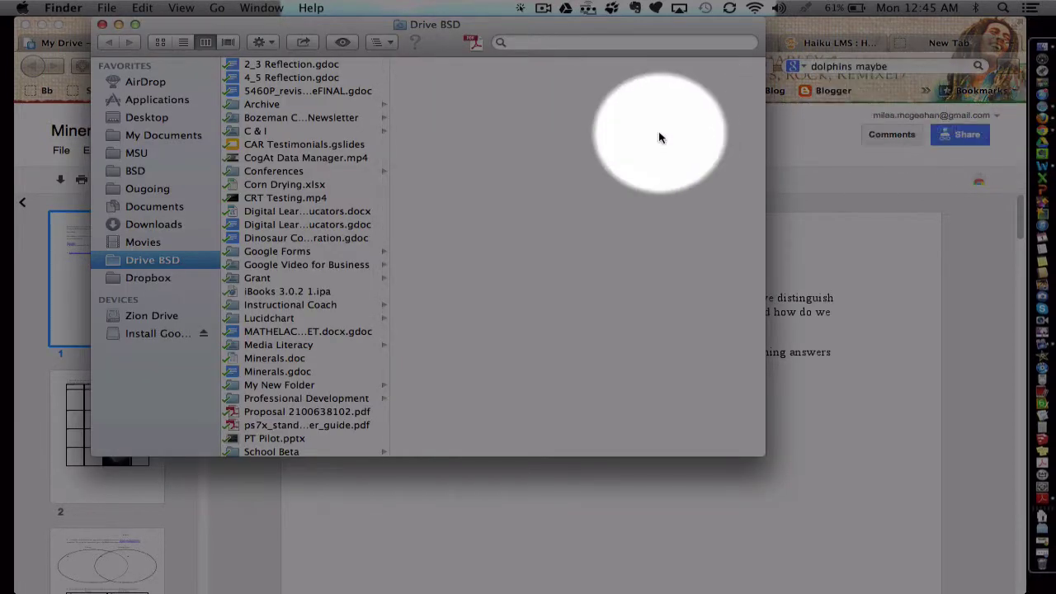
scroll(341, 181, down, 1)
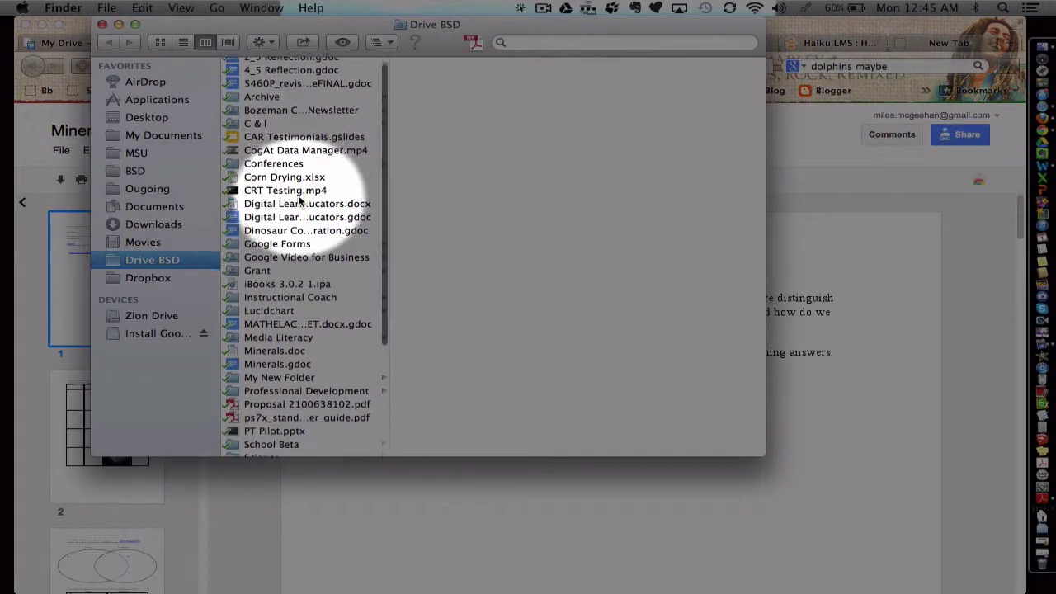
click(270, 345)
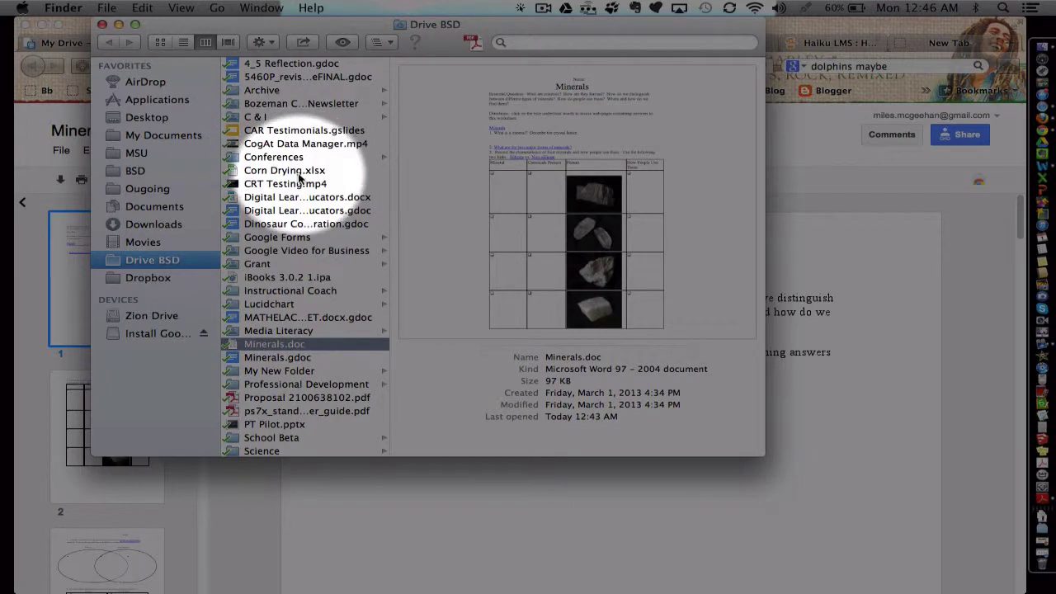
click(101, 25)
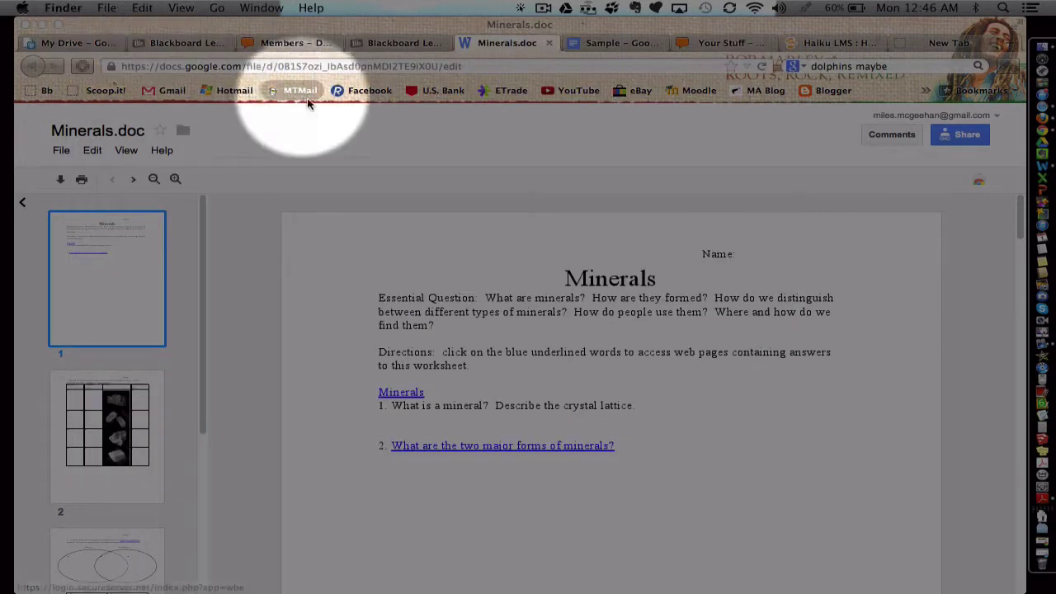
- Return to the Blackboard Learn course tab and scroll up to the Mineral Lab item
click(408, 43)
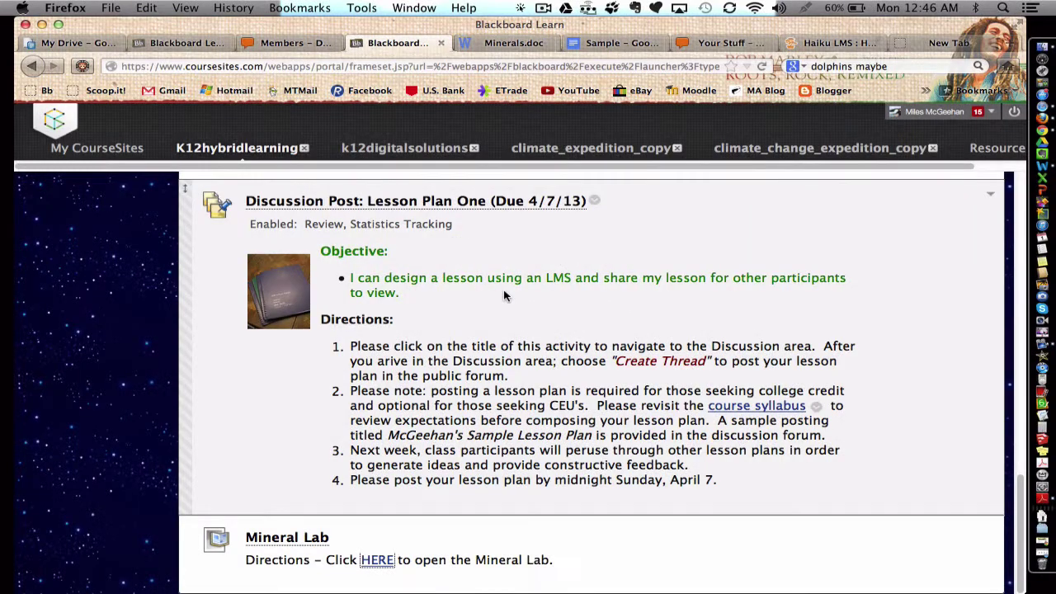
scroll(505, 296, up, 2)
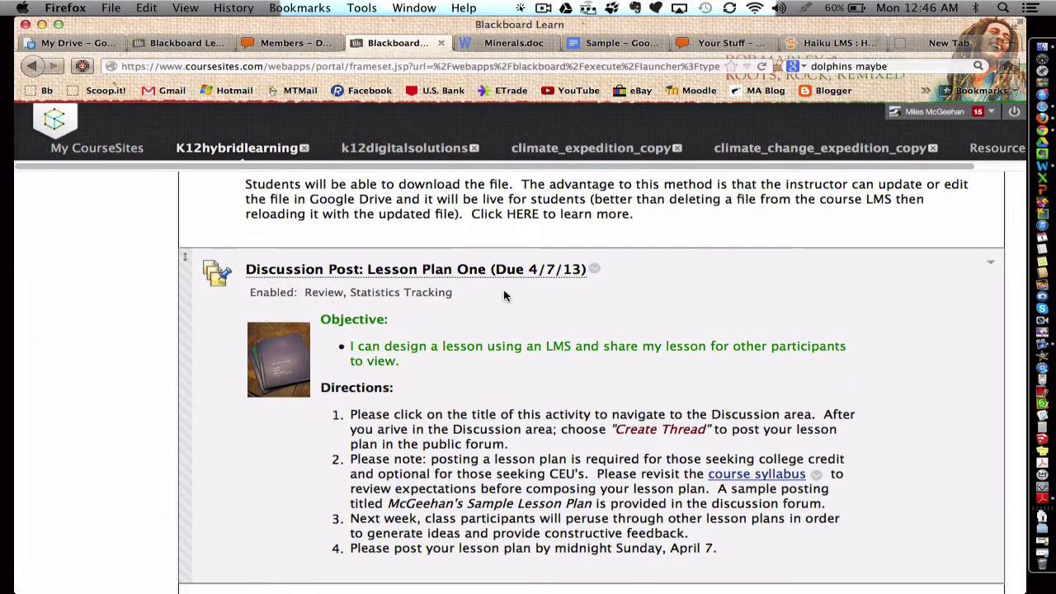